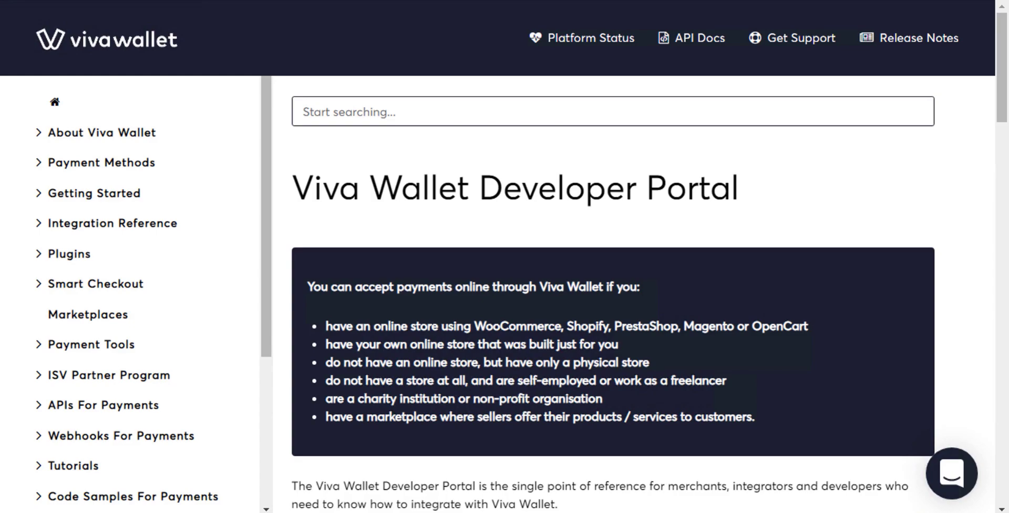
# Download the WooCommerce Smart Checkout plugin ZIP file from the plugin's setup instructions in the developer portal.
pyautogui.click(38, 255)
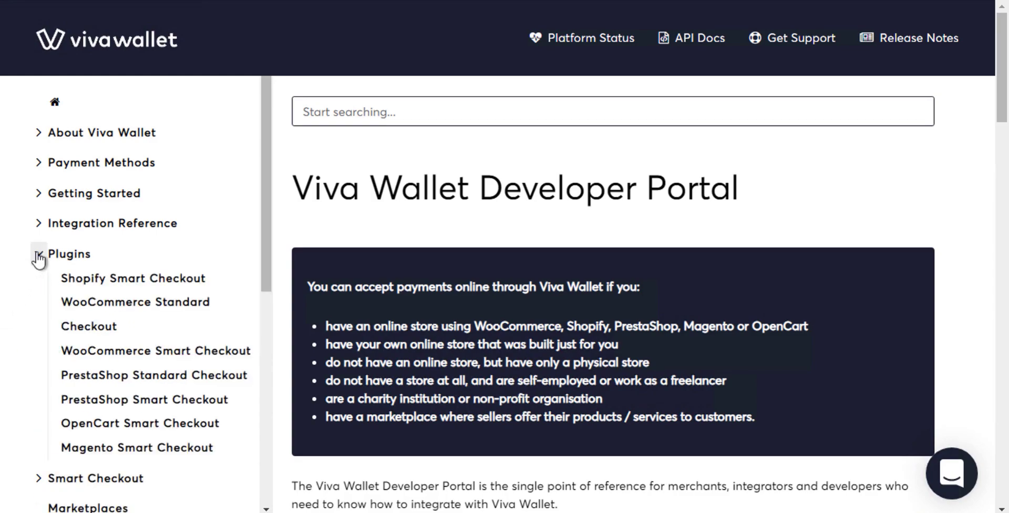
pyautogui.click(84, 351)
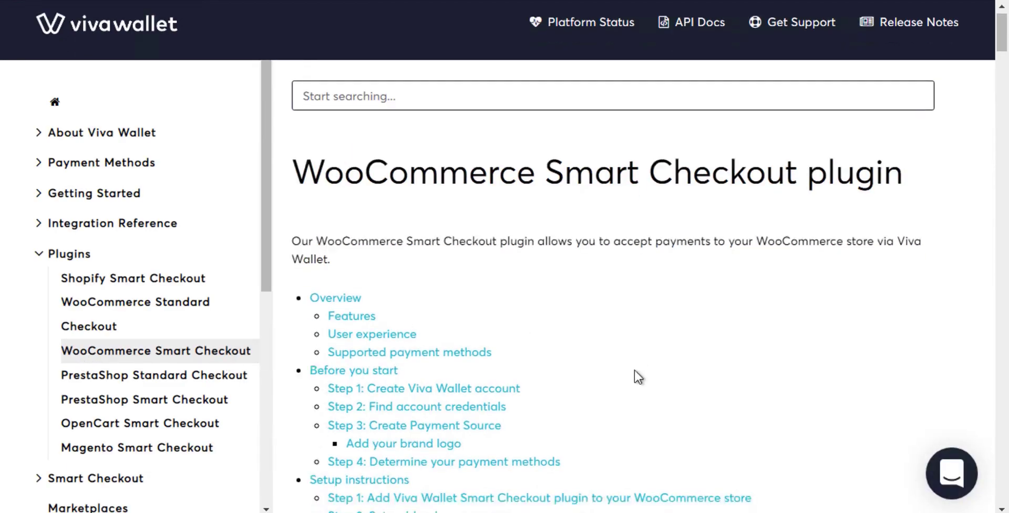
pyautogui.scroll(-5, 637, 376)
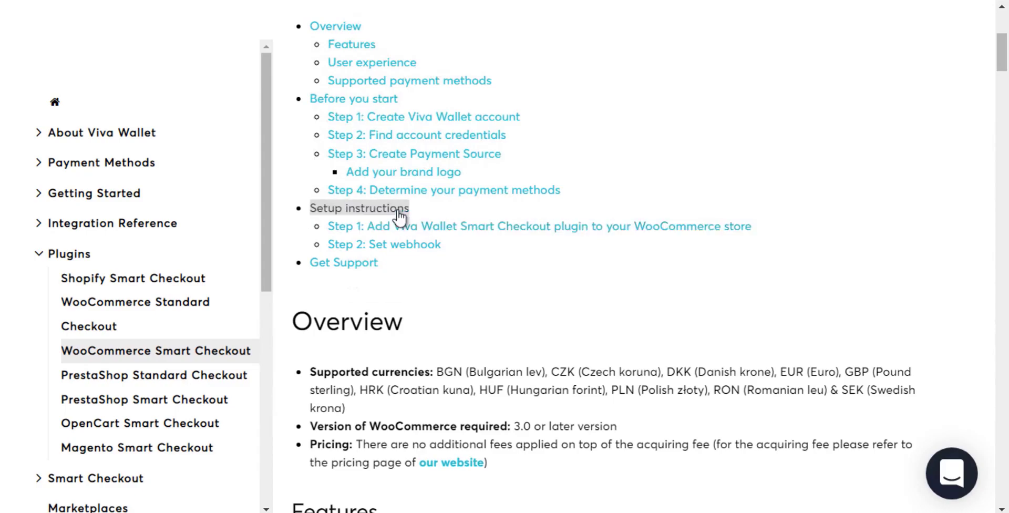
pyautogui.click(400, 216)
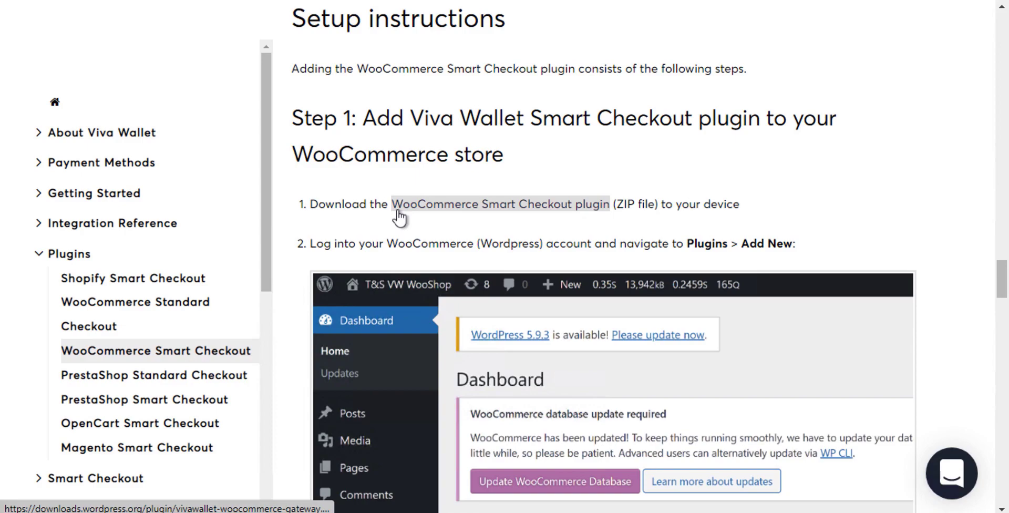
pyautogui.click(428, 212)
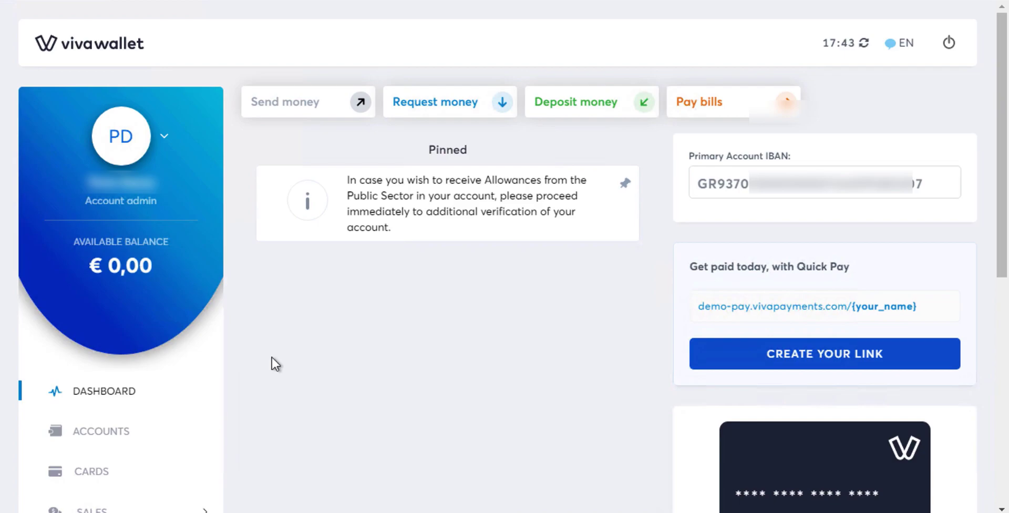
# In the Viva Wallet account's API Access settings, locate and highlight the Merchant ID and the API key.
pyautogui.scroll(-5, 276, 364)
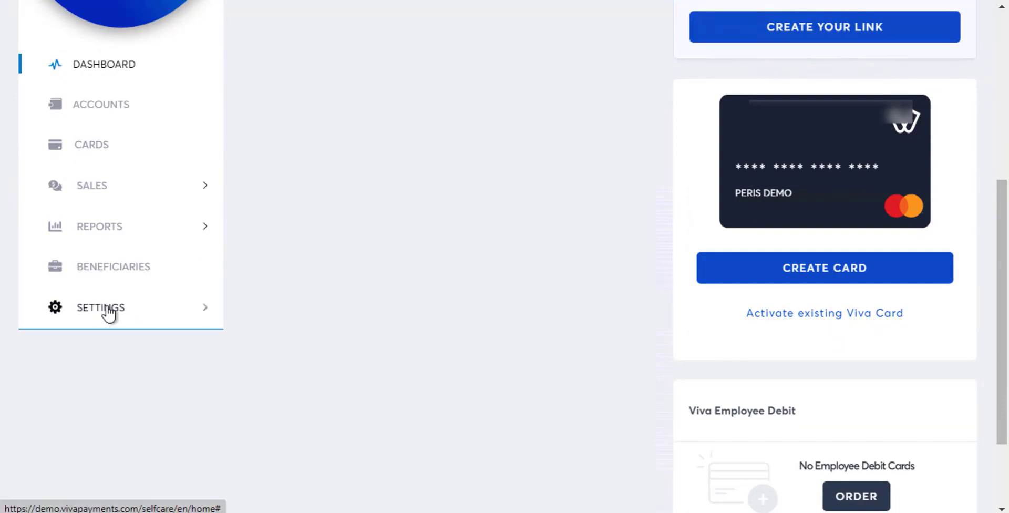
pyautogui.click(109, 313)
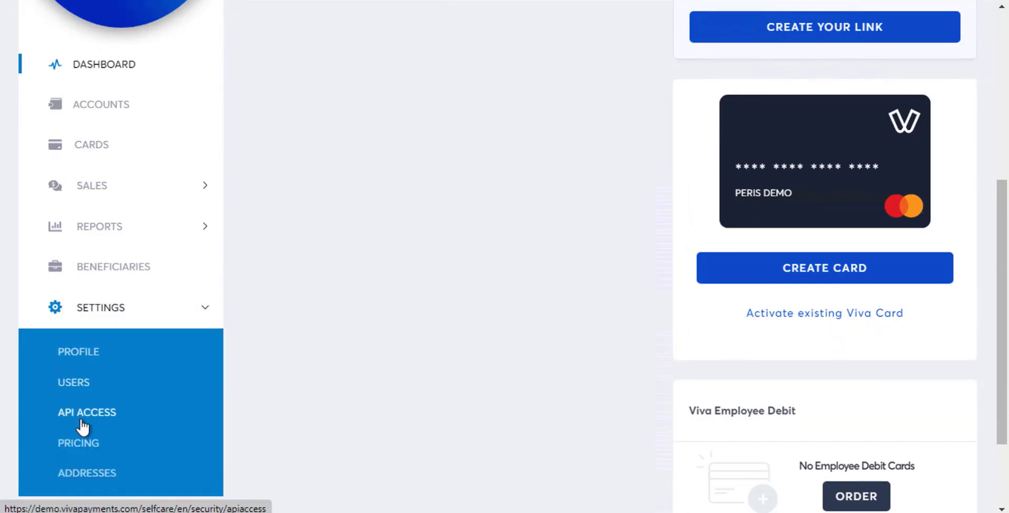
pyautogui.click(83, 427)
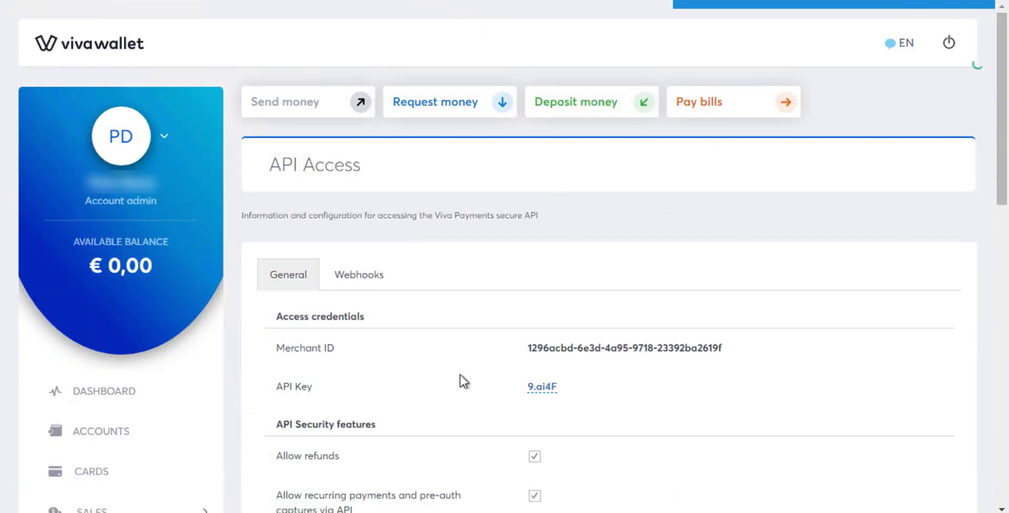
pyautogui.scroll(-1, 734, 421)
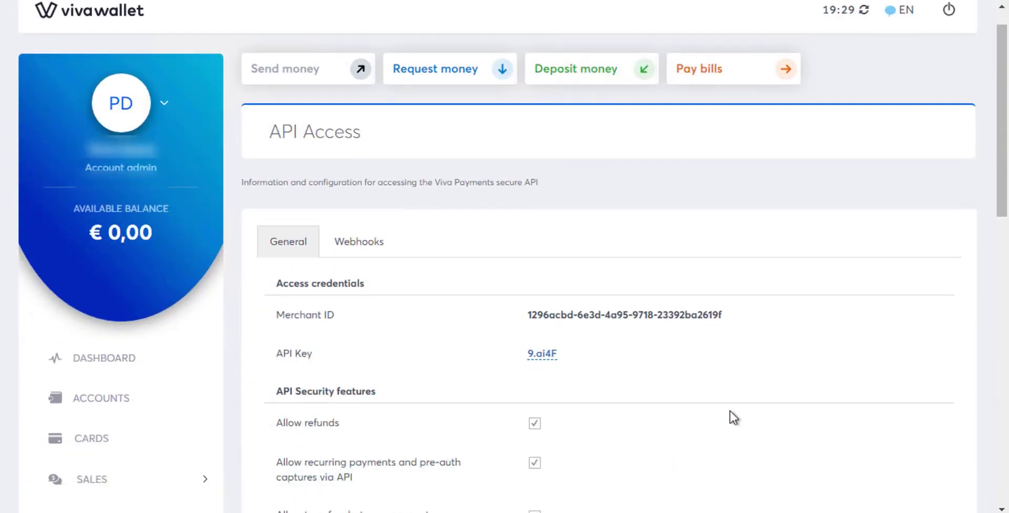
pyautogui.tripleClick(728, 318)
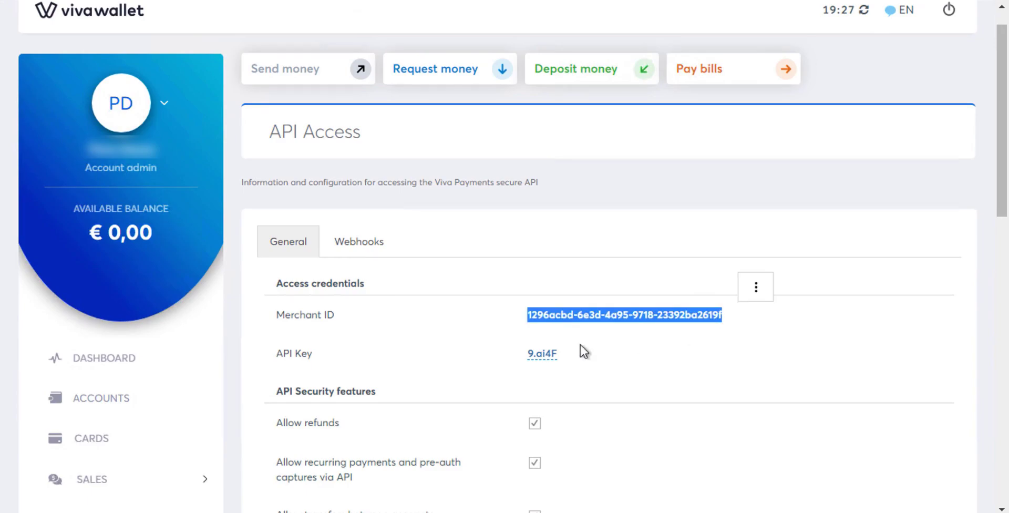
pyautogui.click(560, 358)
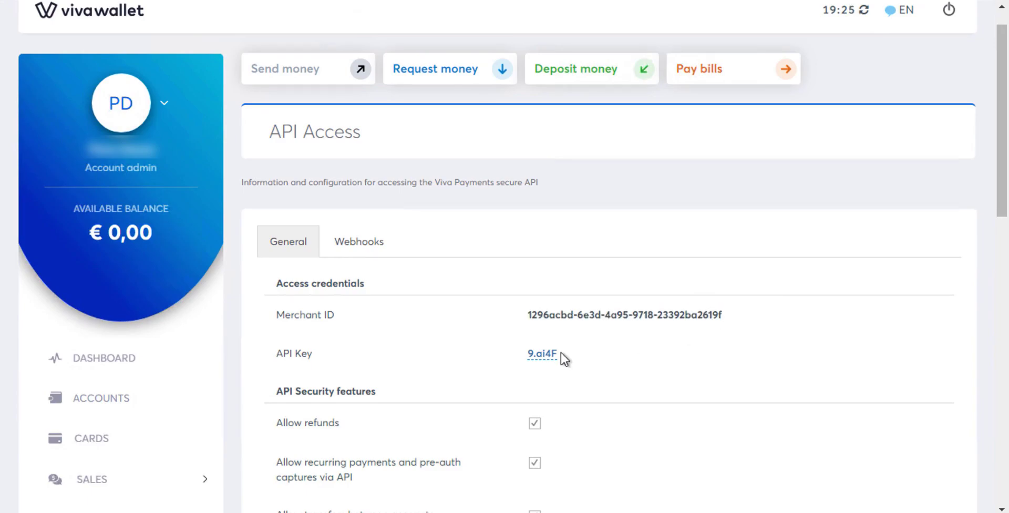
pyautogui.tripleClick(560, 354)
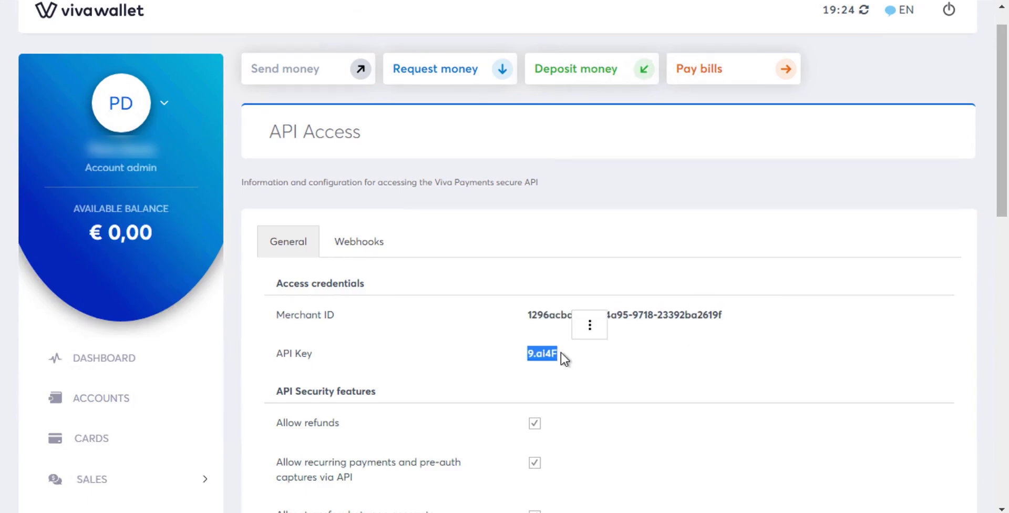
pyautogui.click(663, 361)
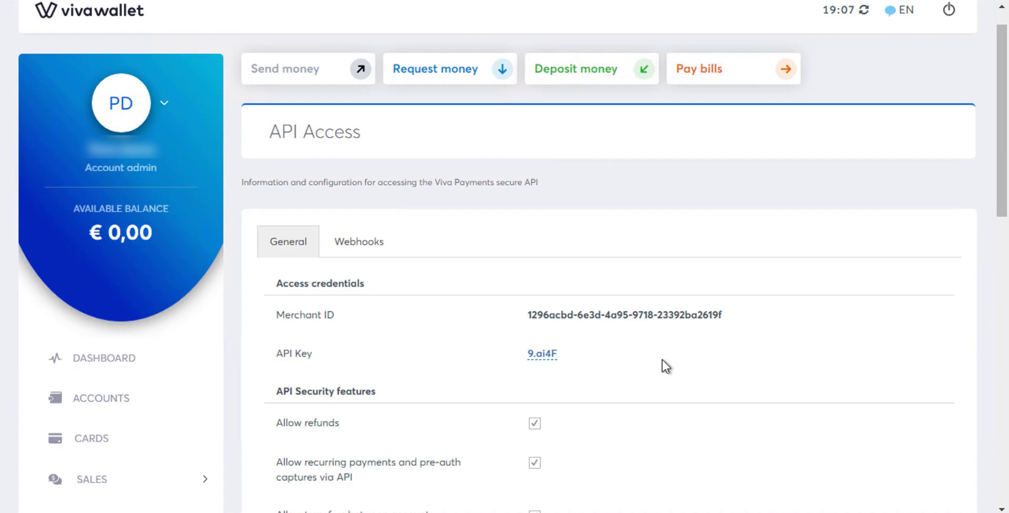
# Find the WooCommerce Smart Checkout source among the online payment Websites/Apps and highlight its code.
pyautogui.scroll(-4, 666, 366)
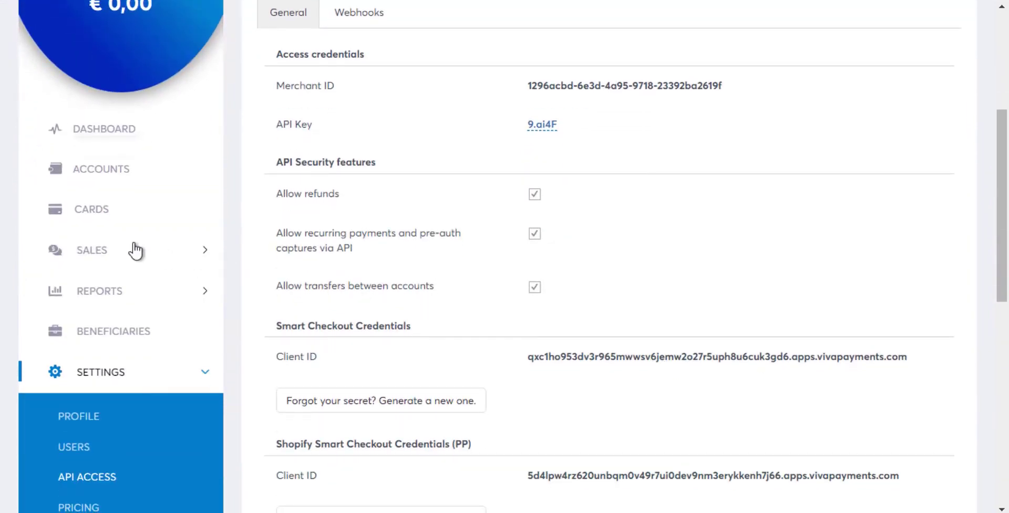
pyautogui.click(95, 254)
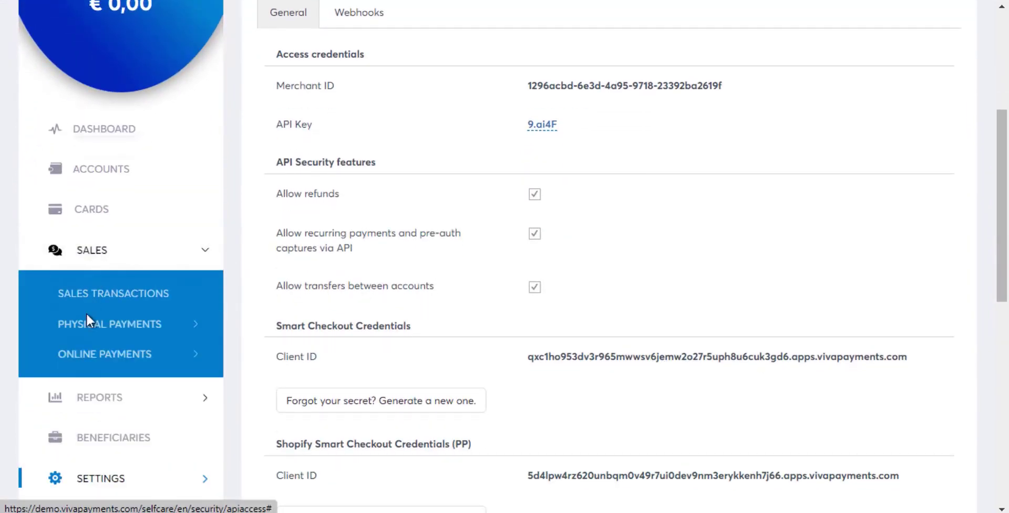
pyautogui.click(93, 359)
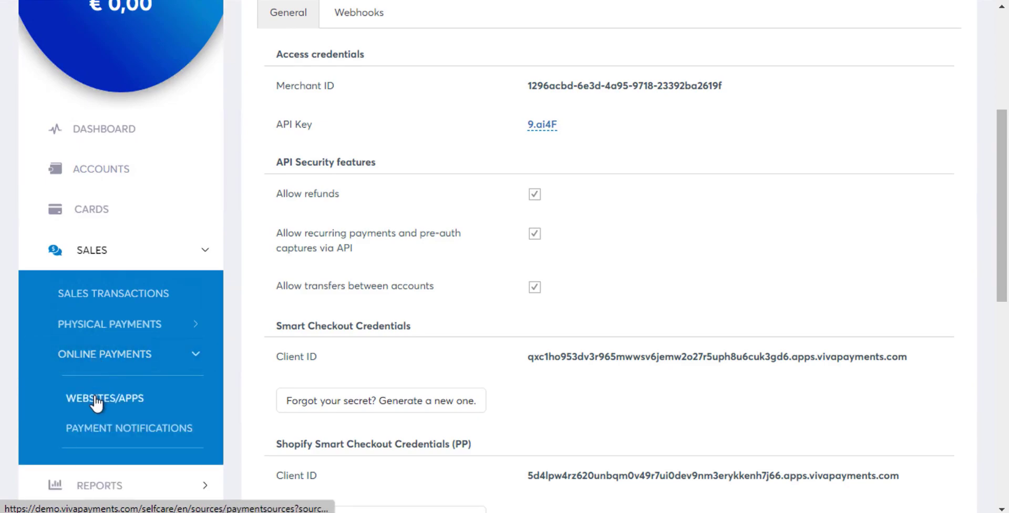
pyautogui.click(97, 403)
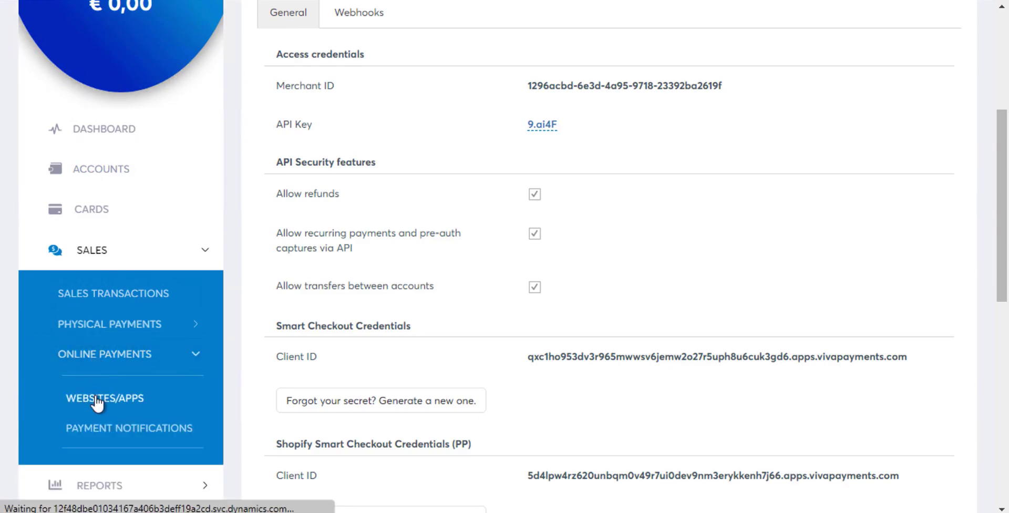
pyautogui.scroll(-1, 612, 364)
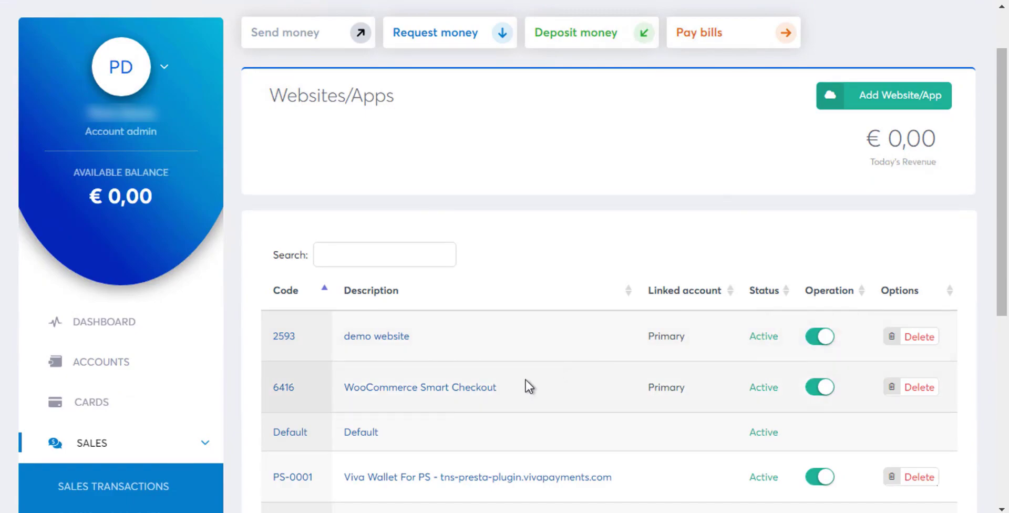
pyautogui.click(302, 388)
pyautogui.moveTo(302, 388); pyautogui.dragTo(264, 388)
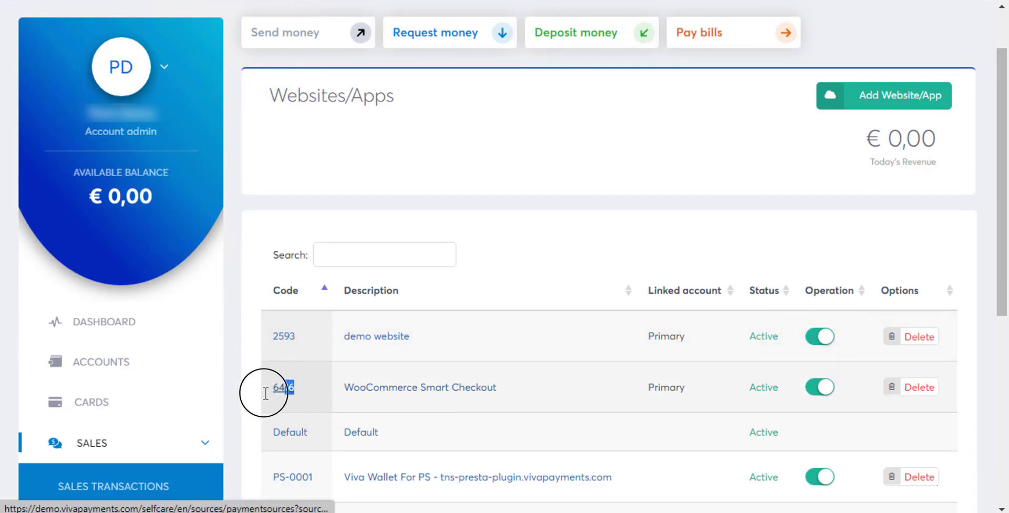
pyautogui.click(556, 396)
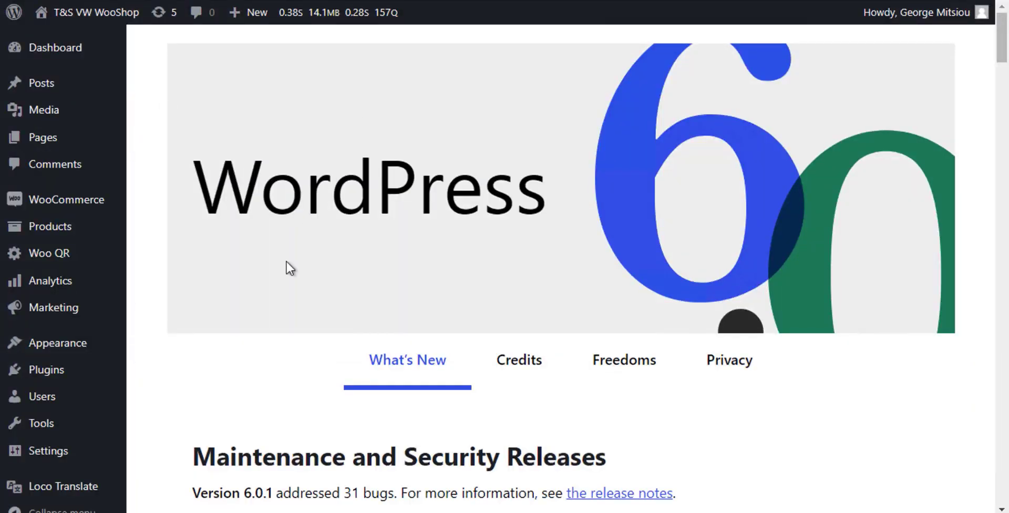
# In the WordPress admin, upload vivawallet-woocommerce-gateway.zip as a new plugin, then install and activate it.
pyautogui.moveTo(58, 376)
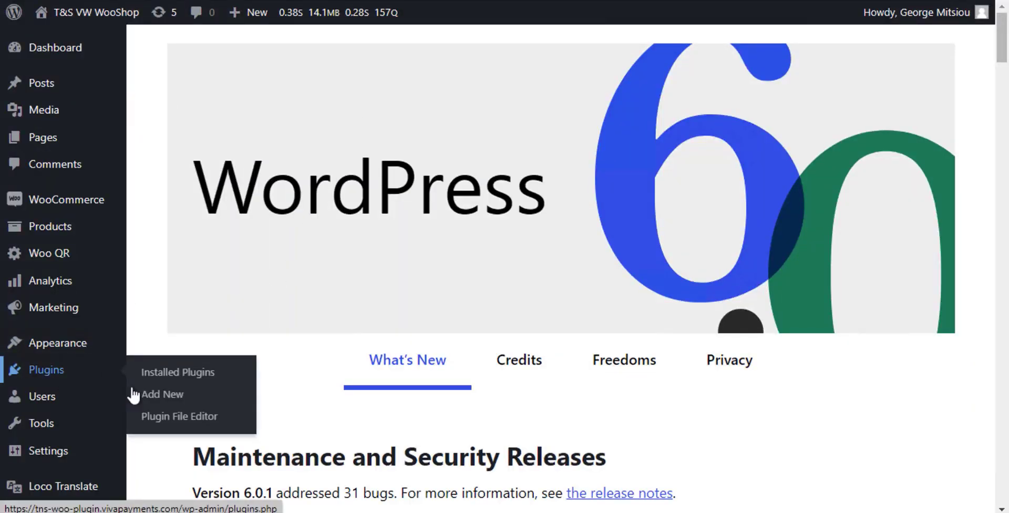
pyautogui.click(169, 403)
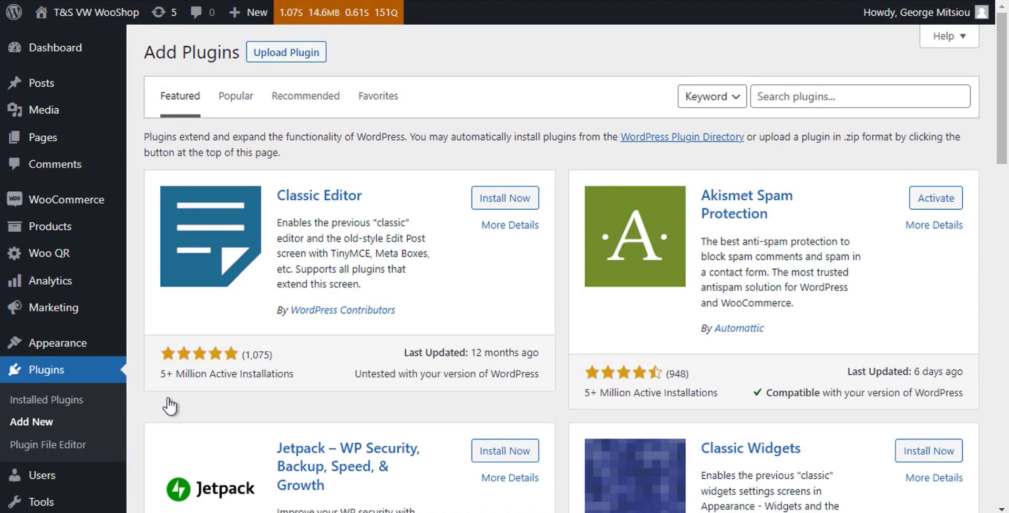
pyautogui.click(287, 55)
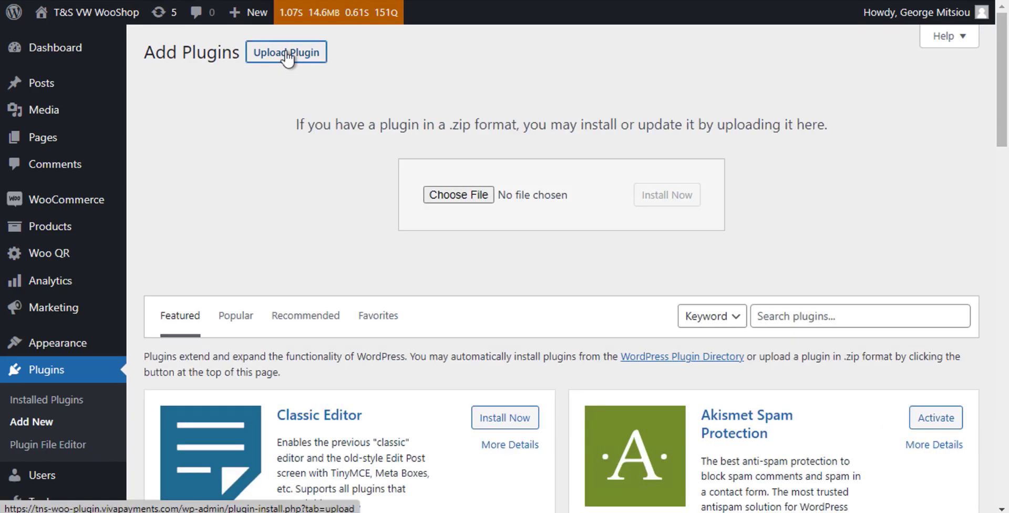
pyautogui.click(446, 197)
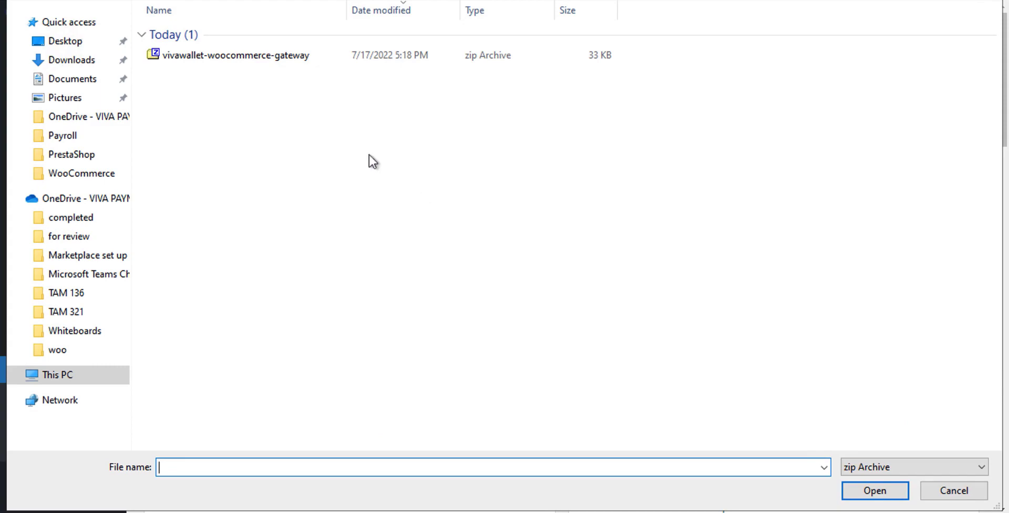
pyautogui.click(275, 57)
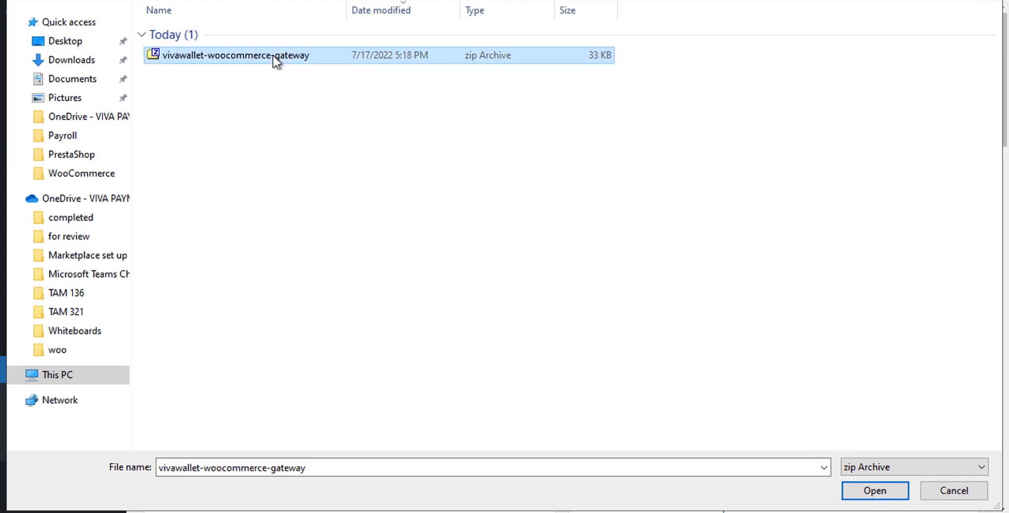
pyautogui.click(871, 490)
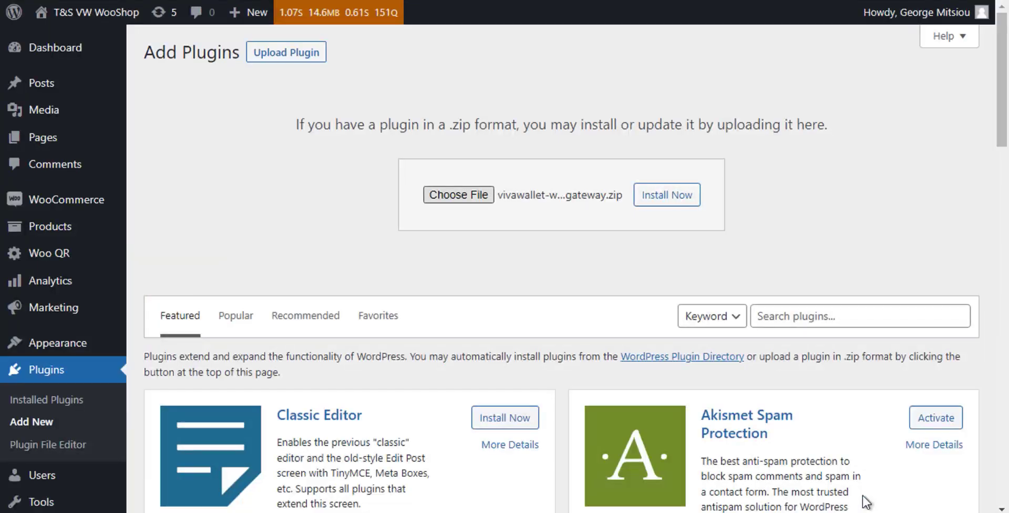
pyautogui.click(675, 203)
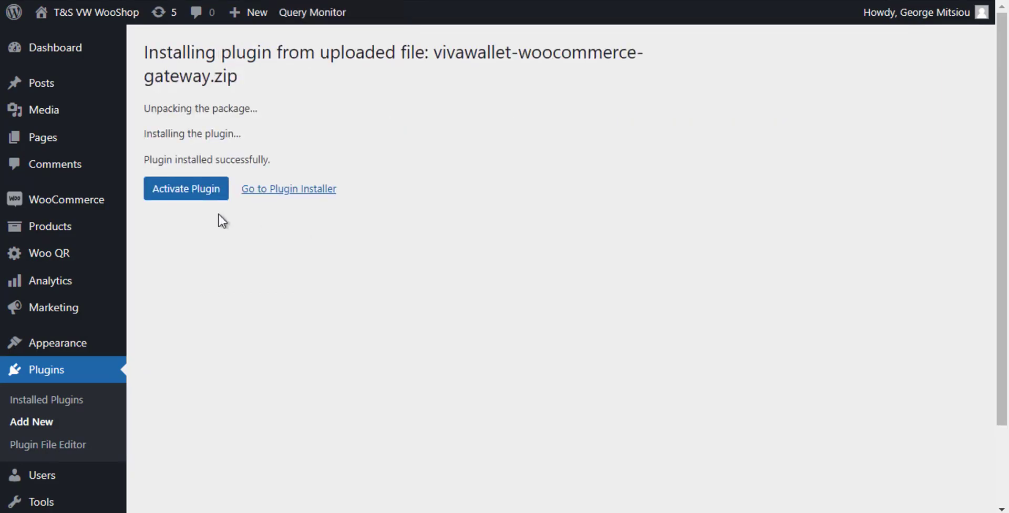
pyautogui.click(191, 195)
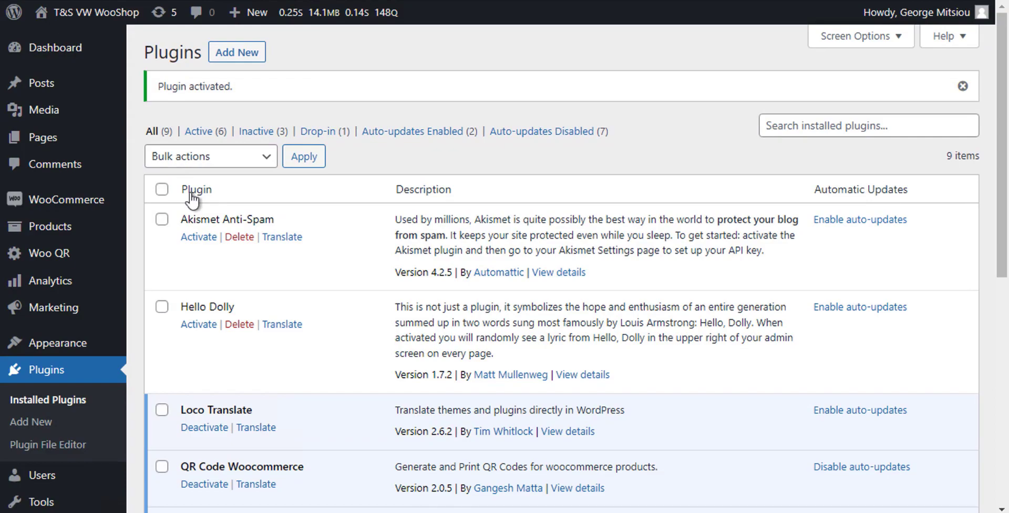
# Open the Viva Wallet Smart Checkout payment method's configuration from the WooCommerce payment settings.
pyautogui.moveTo(66, 200)
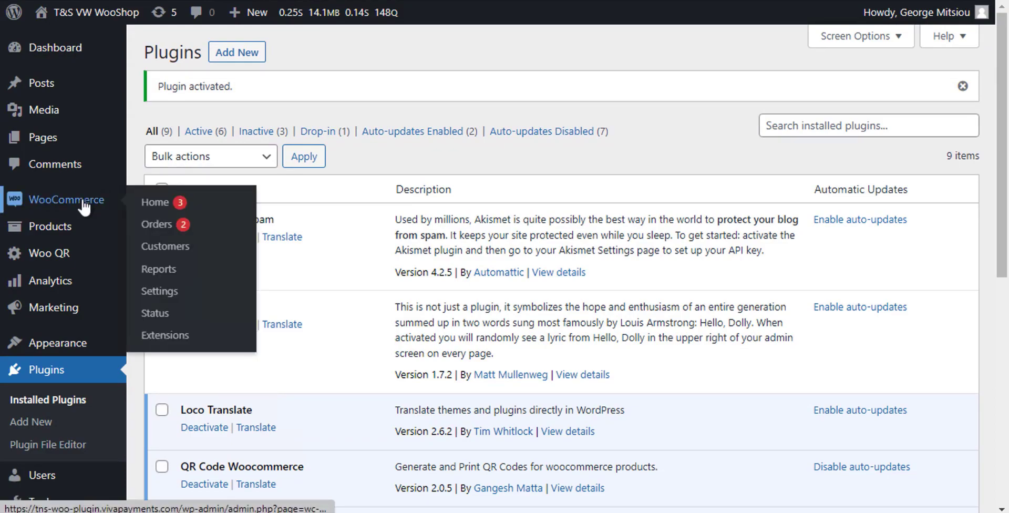
pyautogui.click(171, 298)
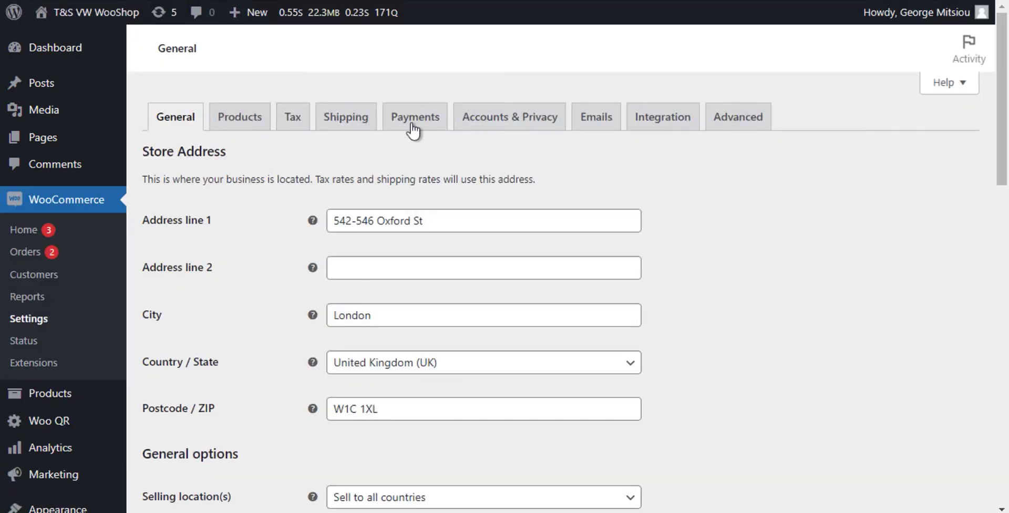
pyautogui.click(420, 120)
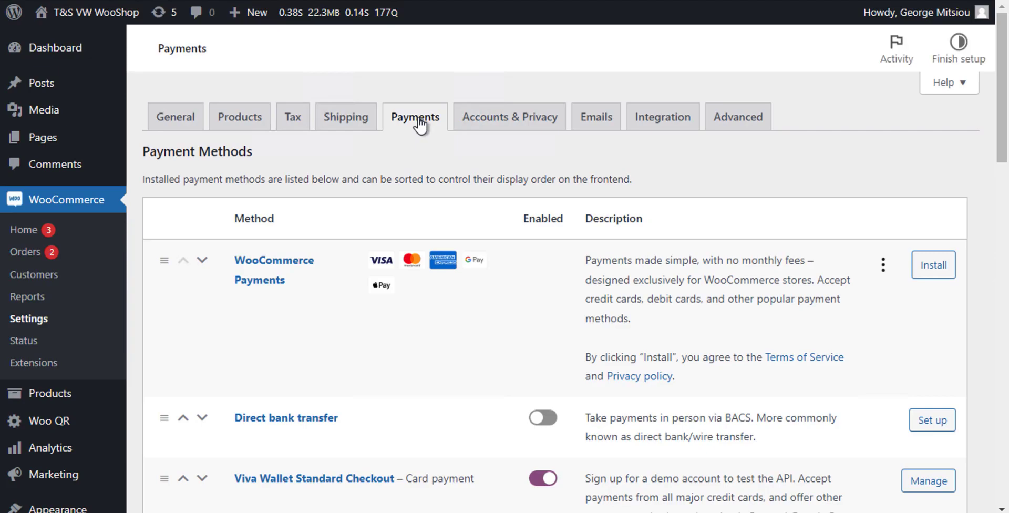
pyautogui.scroll(-2, 421, 125)
pyautogui.scroll(-15, 421, 125)
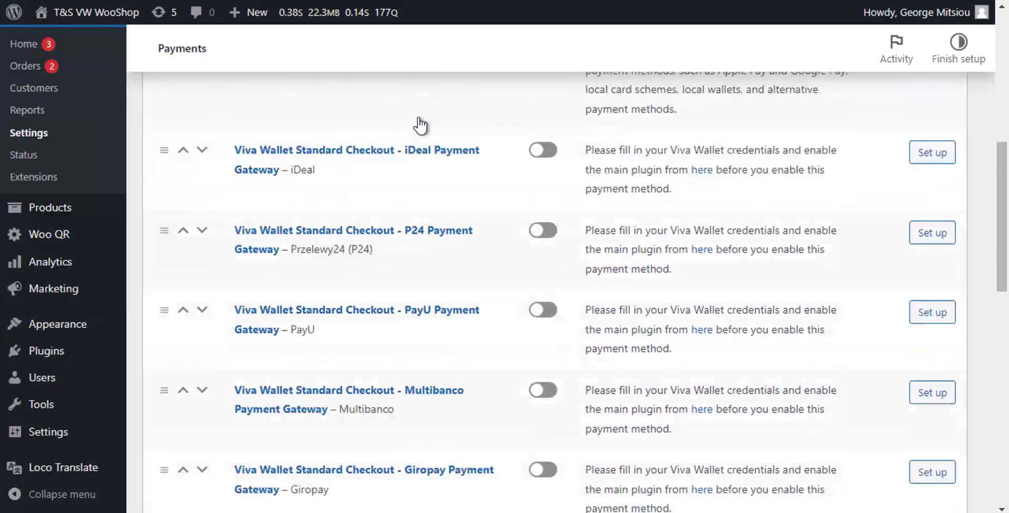
pyautogui.scroll(-3, 421, 125)
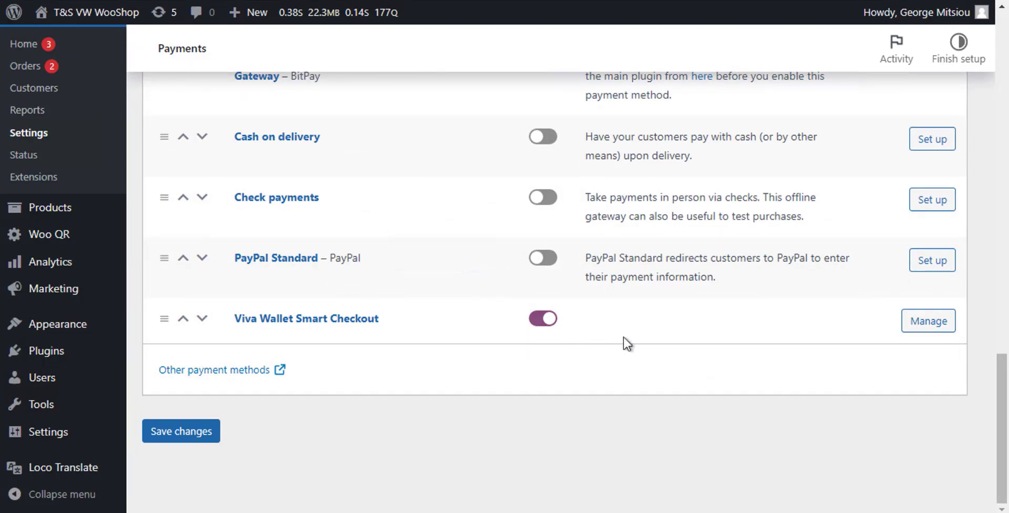
pyautogui.click(916, 331)
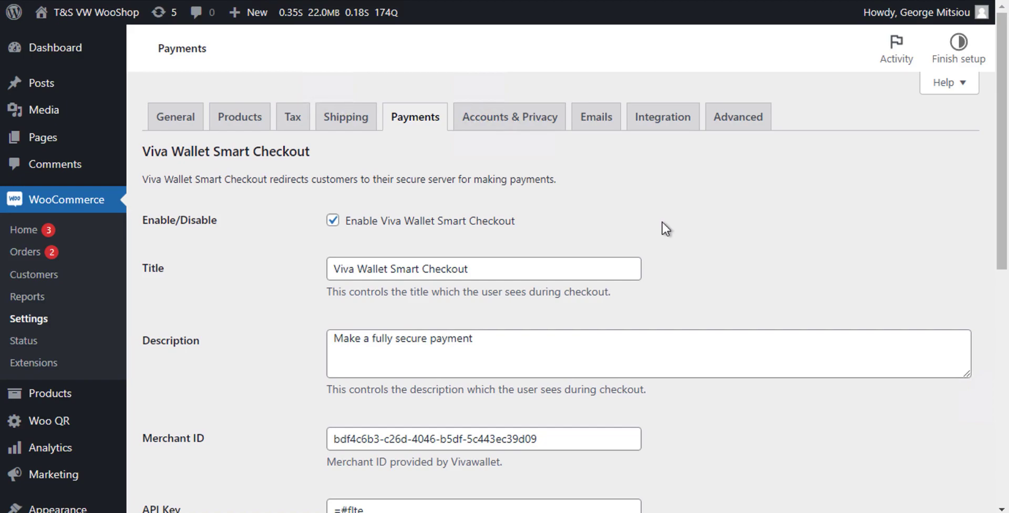
# Review the Viva Wallet Smart Checkout title, description, Merchant ID, API key, source code and instalments settings.
pyautogui.click(508, 269)
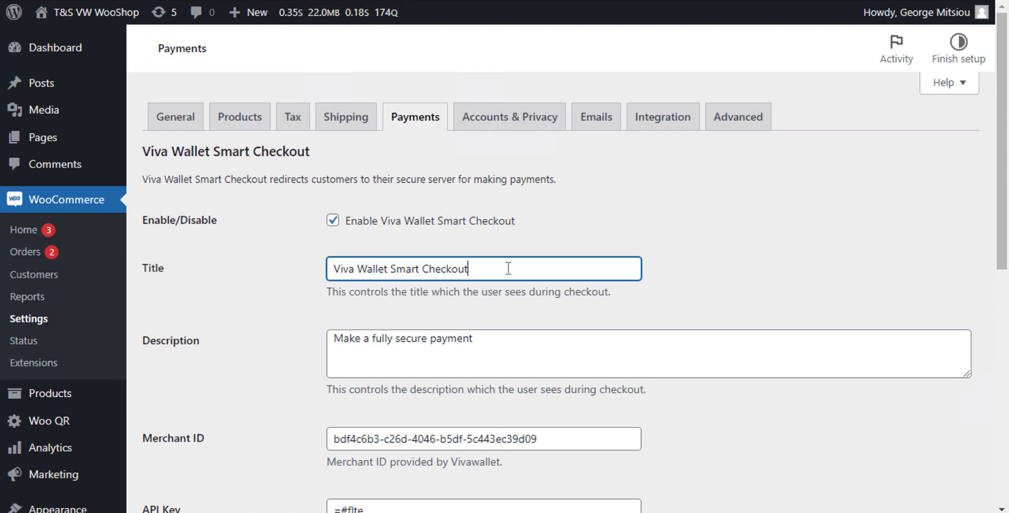
pyautogui.click(495, 337)
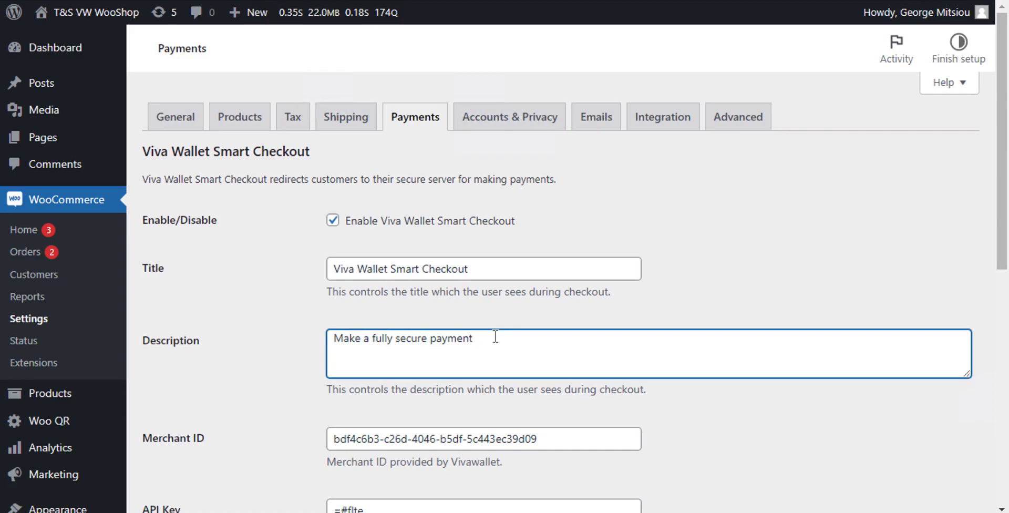
pyautogui.scroll(-2, 498, 330)
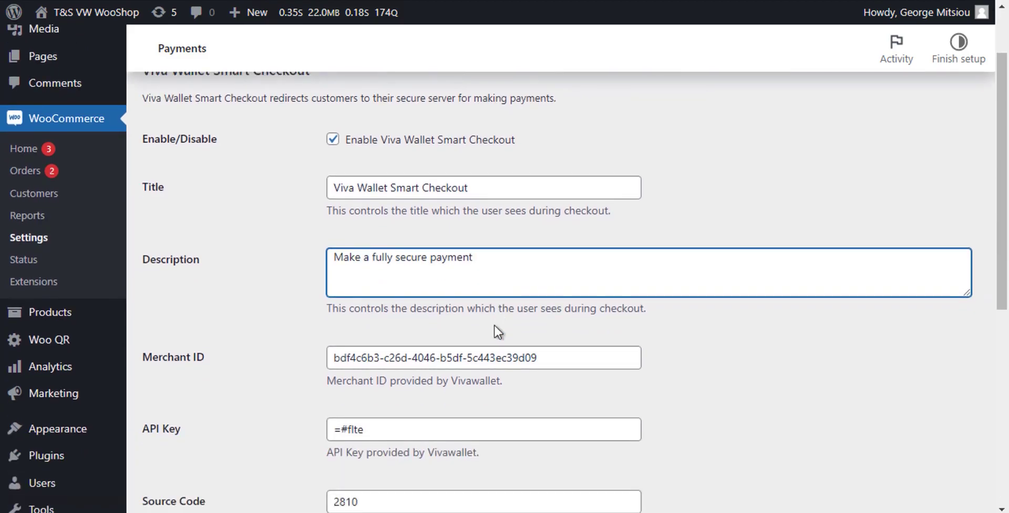
pyautogui.scroll(-1, 497, 330)
pyautogui.scroll(-1, 496, 328)
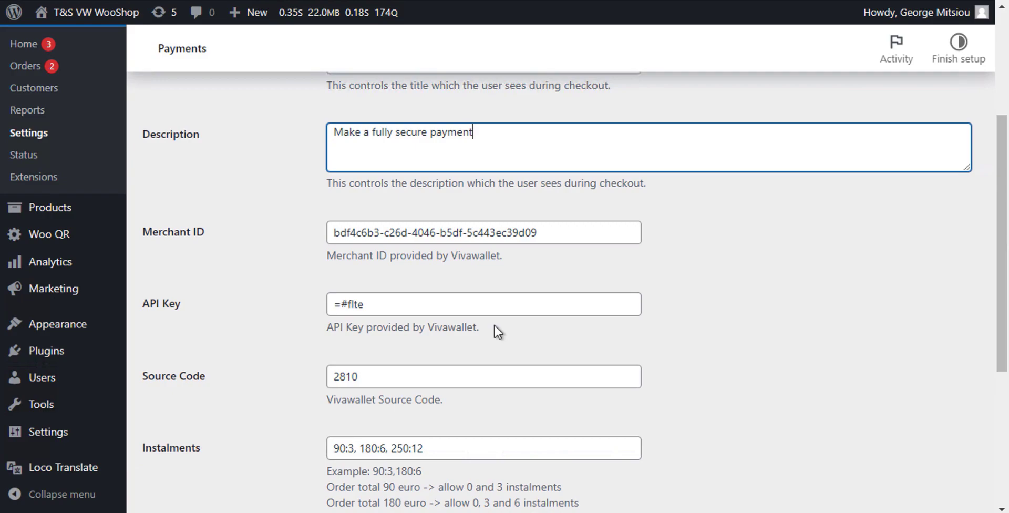
pyautogui.scroll(-2, 495, 328)
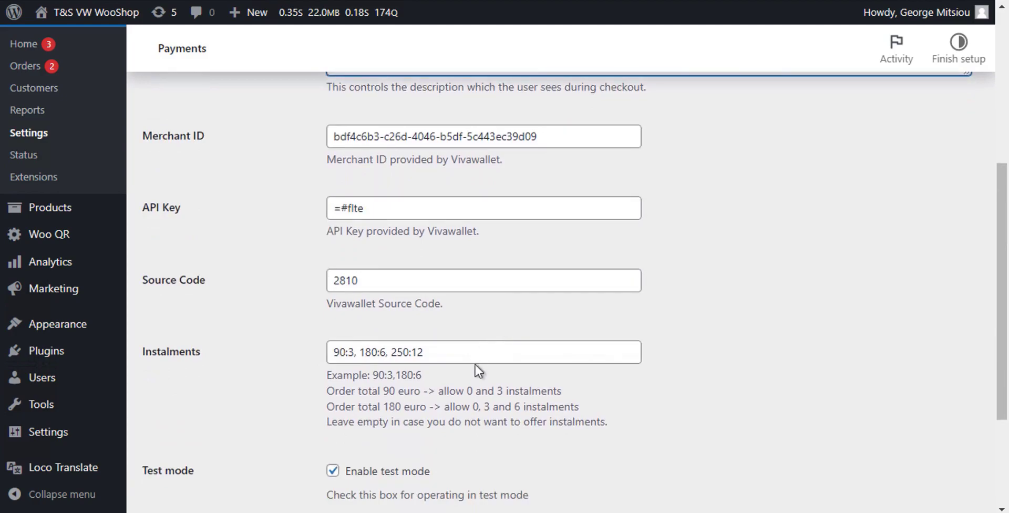
pyautogui.click(493, 356)
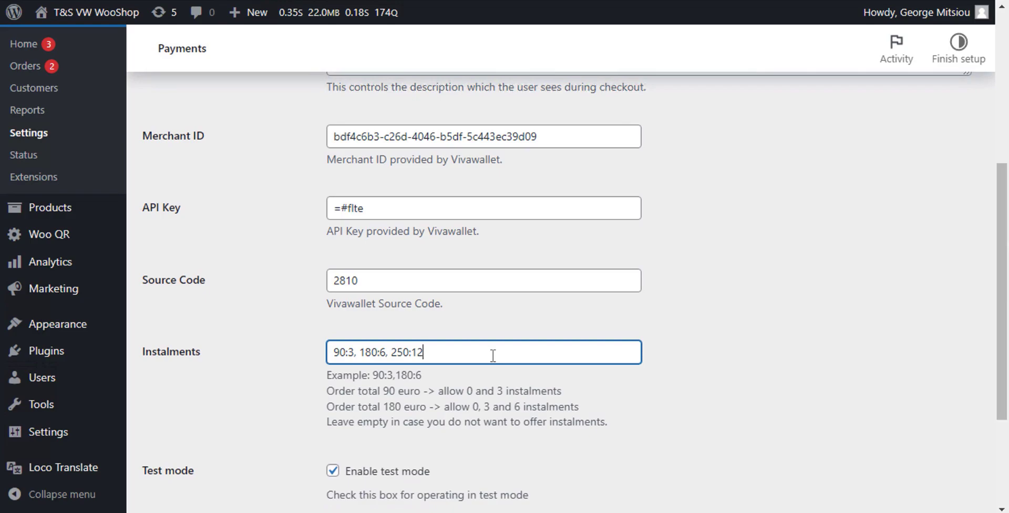
# Check the available order status options, keep Completed, and save the Viva Wallet Smart Checkout settings.
pyautogui.scroll(-3, 493, 355)
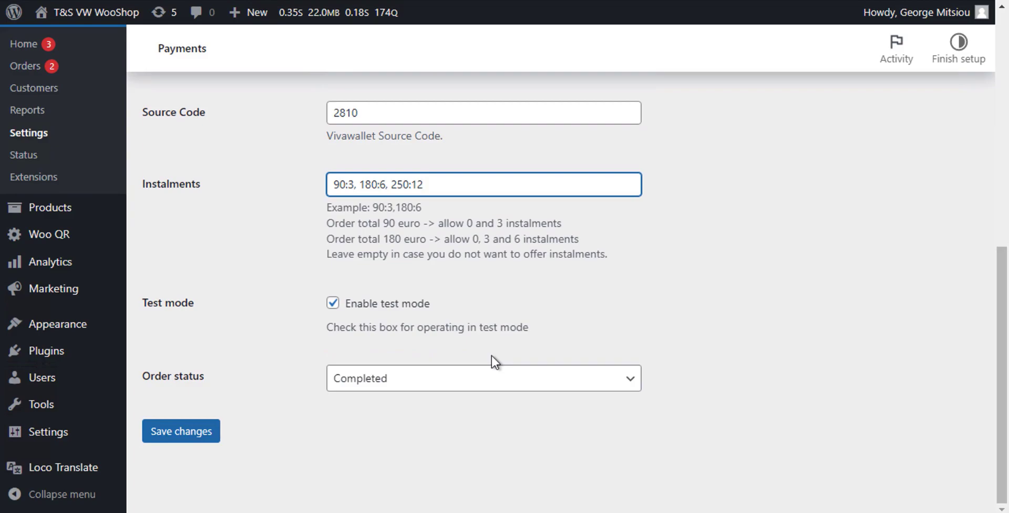
pyautogui.click(444, 384)
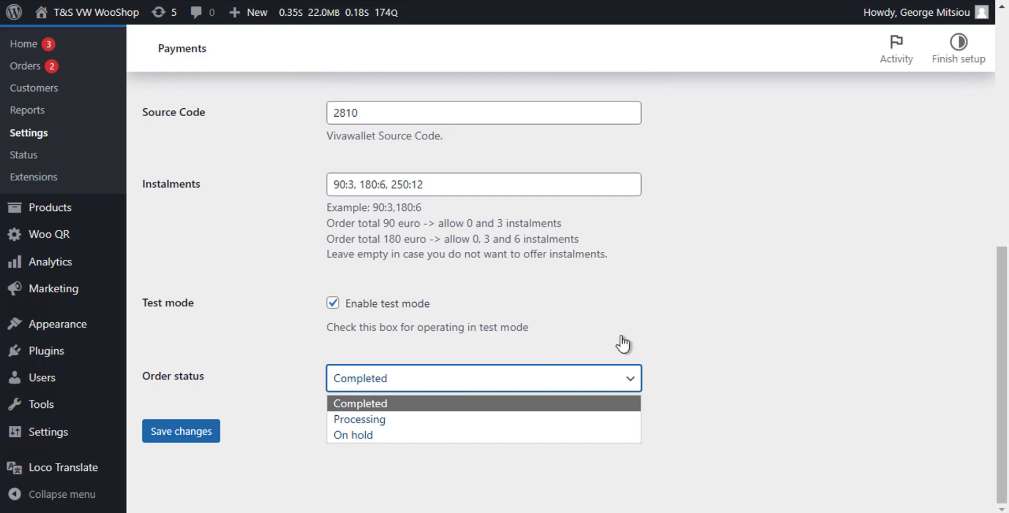
pyautogui.click(780, 284)
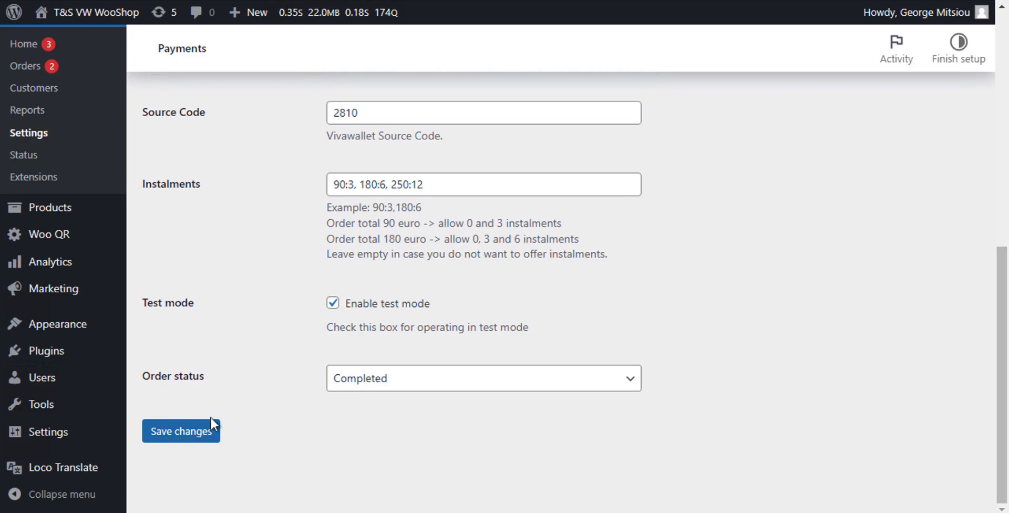
pyautogui.click(176, 431)
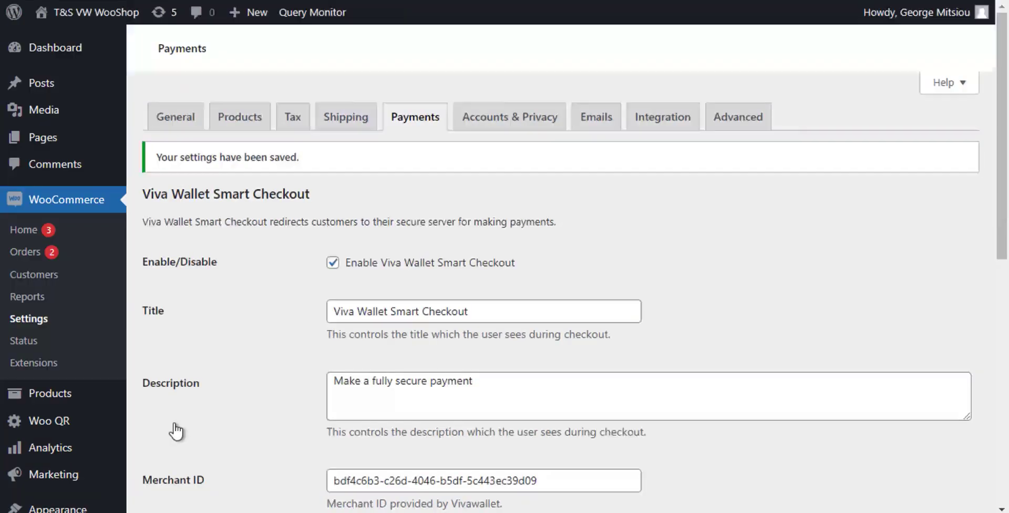